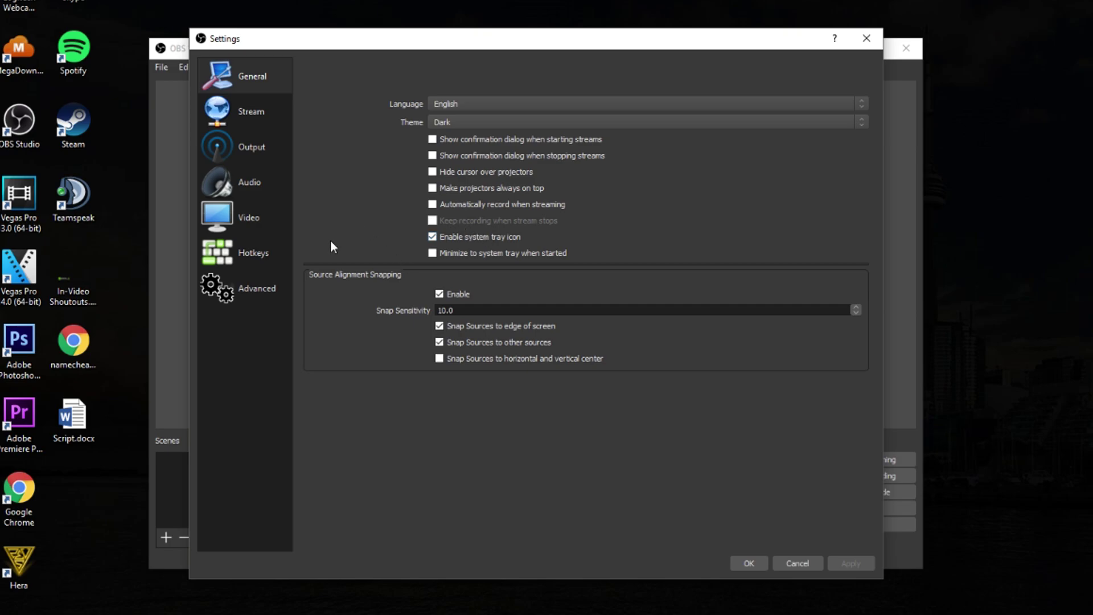
Go to the Output category of OBS Studio's Settings
left_click(245, 147)
Switch Output Mode to Advanced and set streaming to audio track 1
left_click(505, 71)
left_click(454, 94)
left_click(464, 123)
left_click(439, 123)
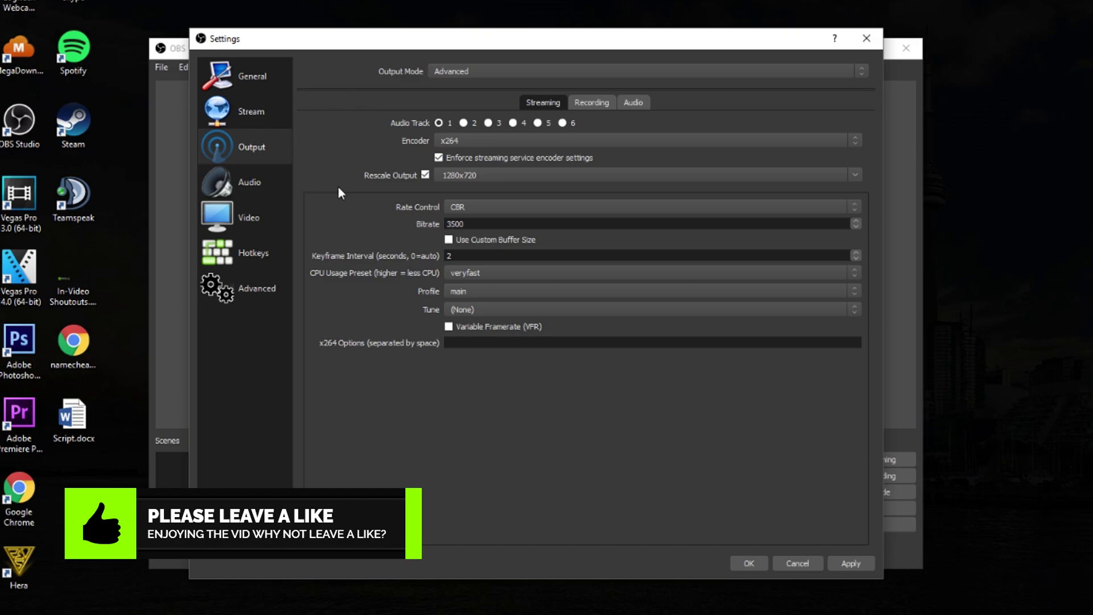
Pick x264 from the streaming Encoder list
left_click(467, 144)
left_click(351, 158)
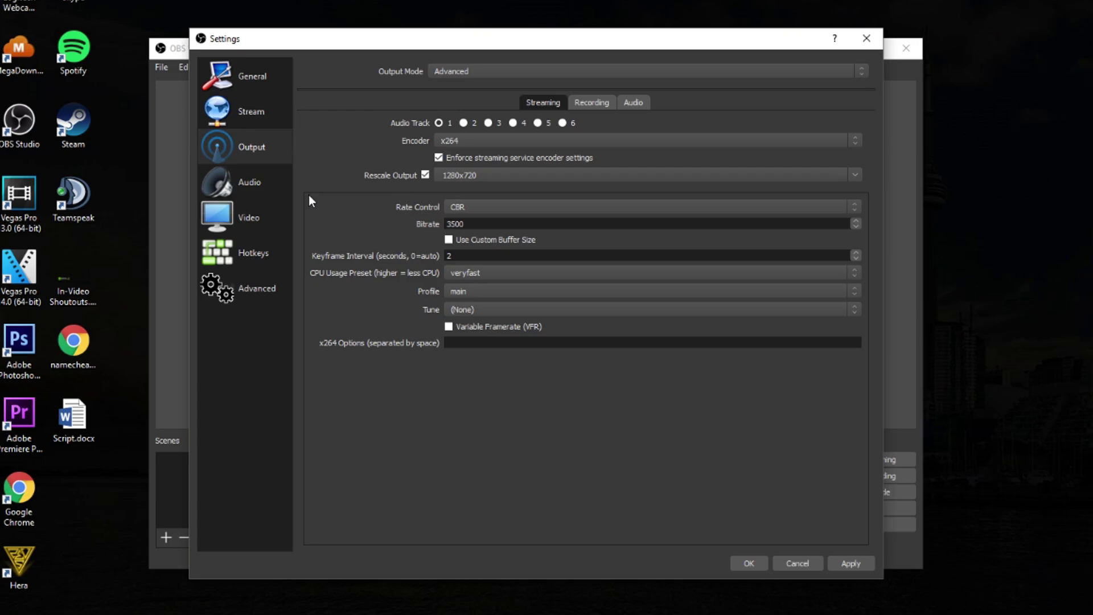
Rescale streaming output to 1280x720, using CBR rate control at a 3500 bitrate
left_click_drag(495, 223, 374, 229)
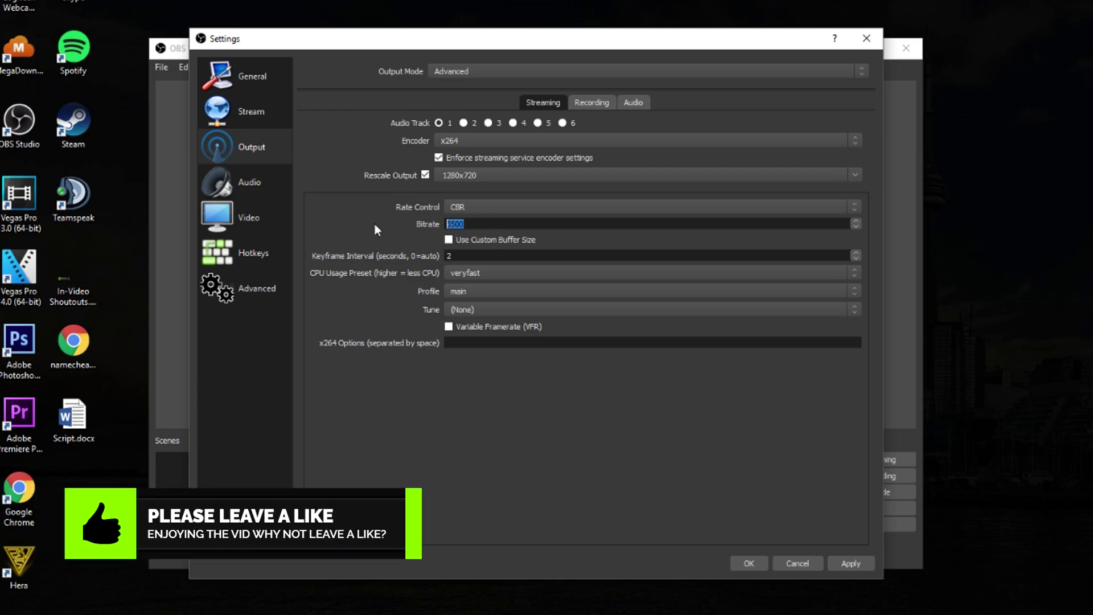
left_click(854, 174)
left_click(408, 205)
left_click(566, 207)
left_click(380, 207)
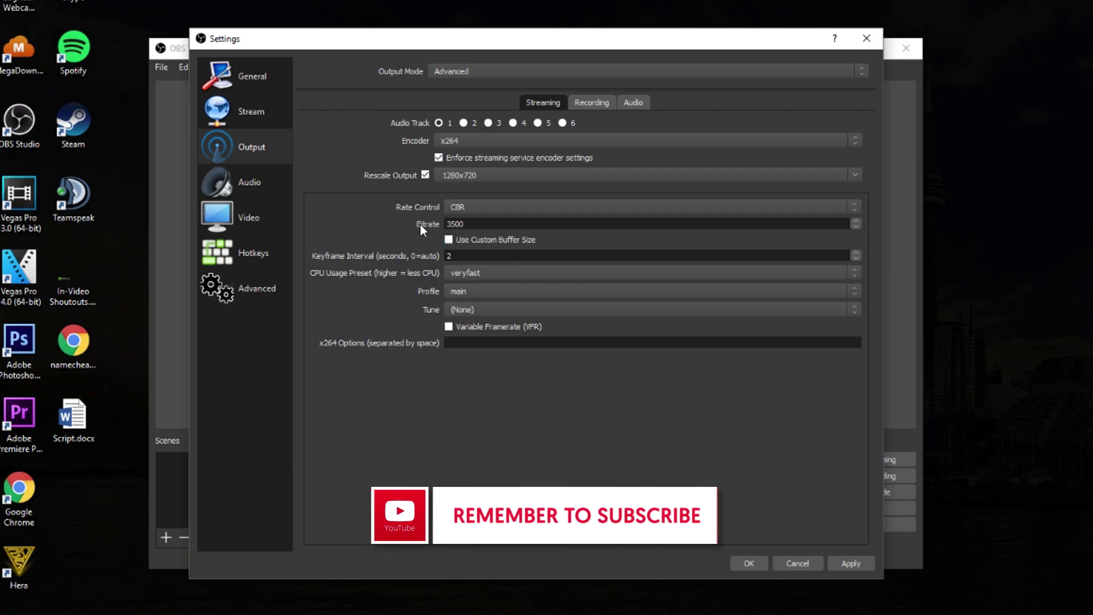
double_click(490, 226)
Enter a keyframe interval of 2 and choose the veryfast CPU usage preset
left_click_drag(472, 255, 432, 248)
type("2")
left_click(517, 271)
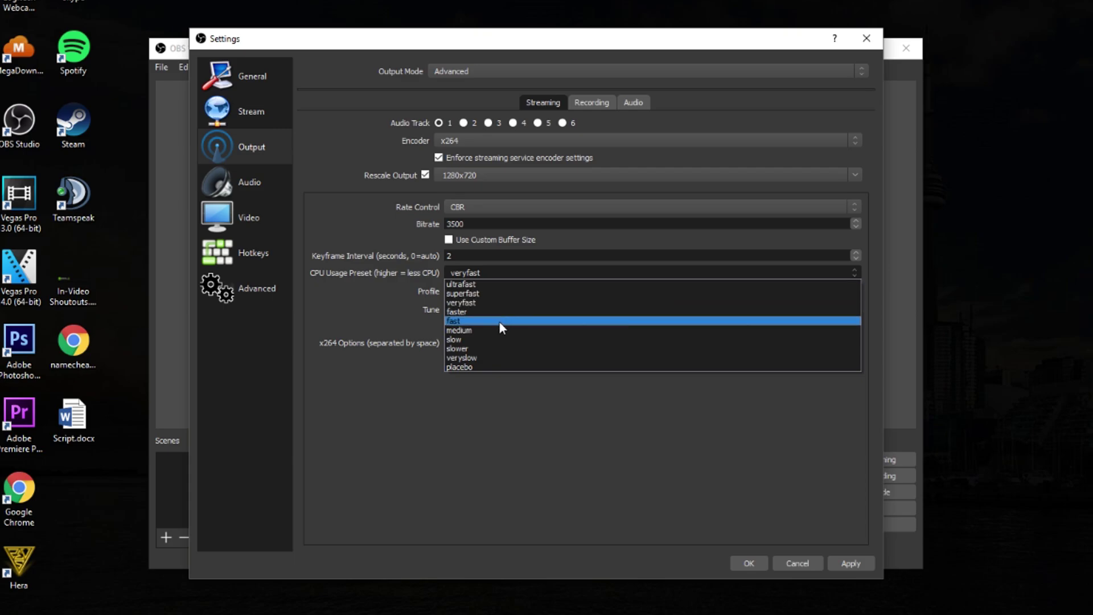
left_click(343, 294)
left_click(495, 272)
left_click(381, 341)
Keep the main encoding profile, then show the Audio track bitrate settings
left_click(514, 286)
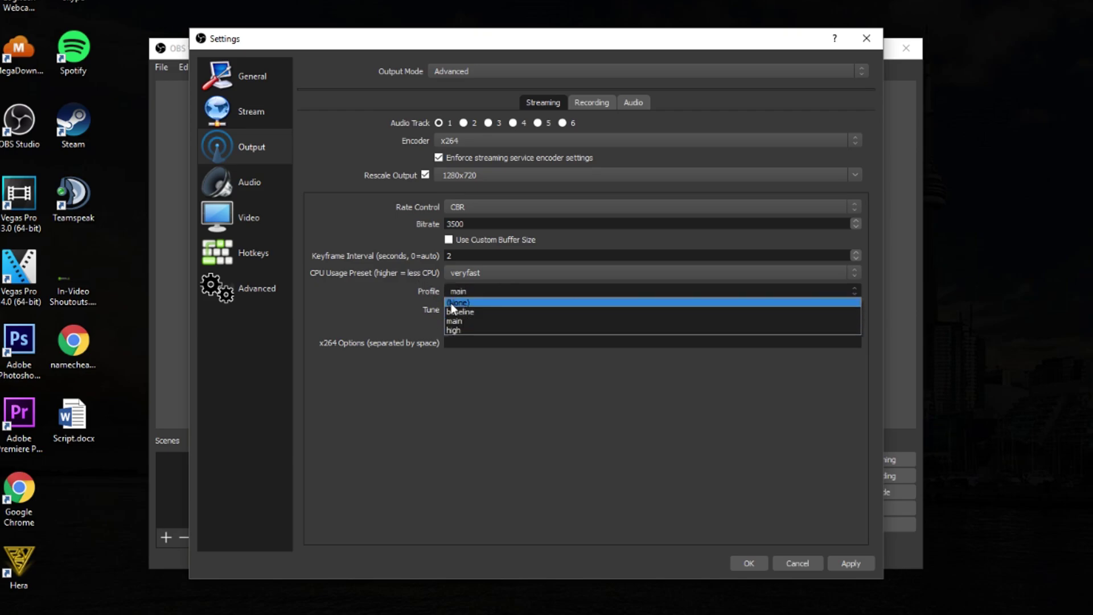
left_click(452, 311)
left_click(629, 100)
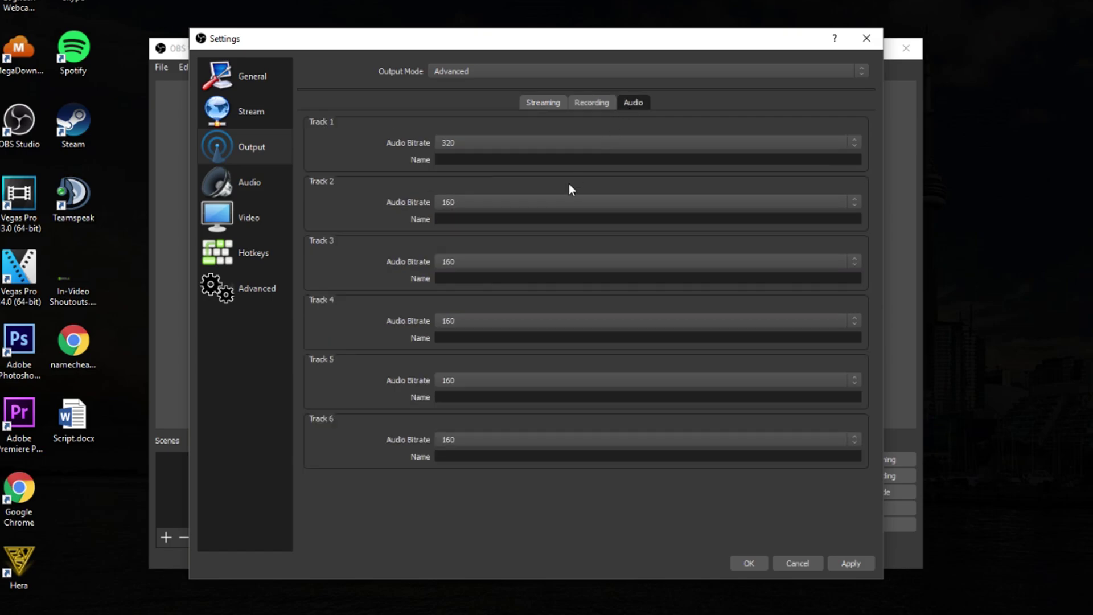
Set Track 1's audio bitrate to 320
left_click(491, 142)
left_click(474, 200)
left_click(468, 144)
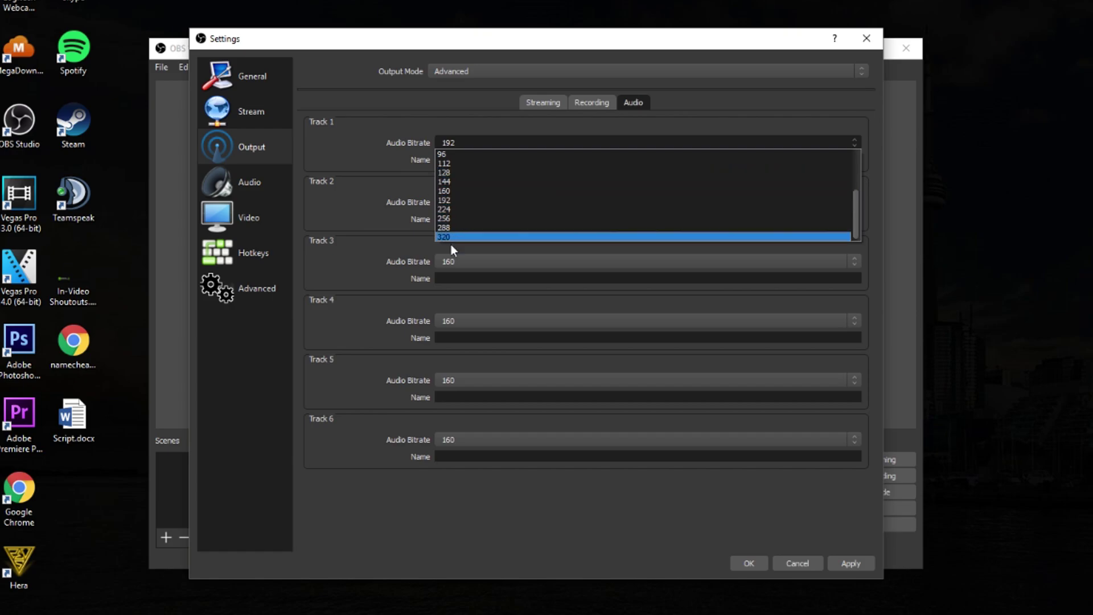
left_click(452, 239)
Keep Twitch with the US West: San Francisco, CA server as stream service, then confirm with OK
left_click(266, 115)
left_click(516, 109)
left_click(380, 244)
left_click(457, 161)
left_click(448, 108)
left_click(474, 199)
left_click(487, 144)
left_click(391, 352)
left_click(493, 106)
left_click(323, 193)
left_click(733, 568)
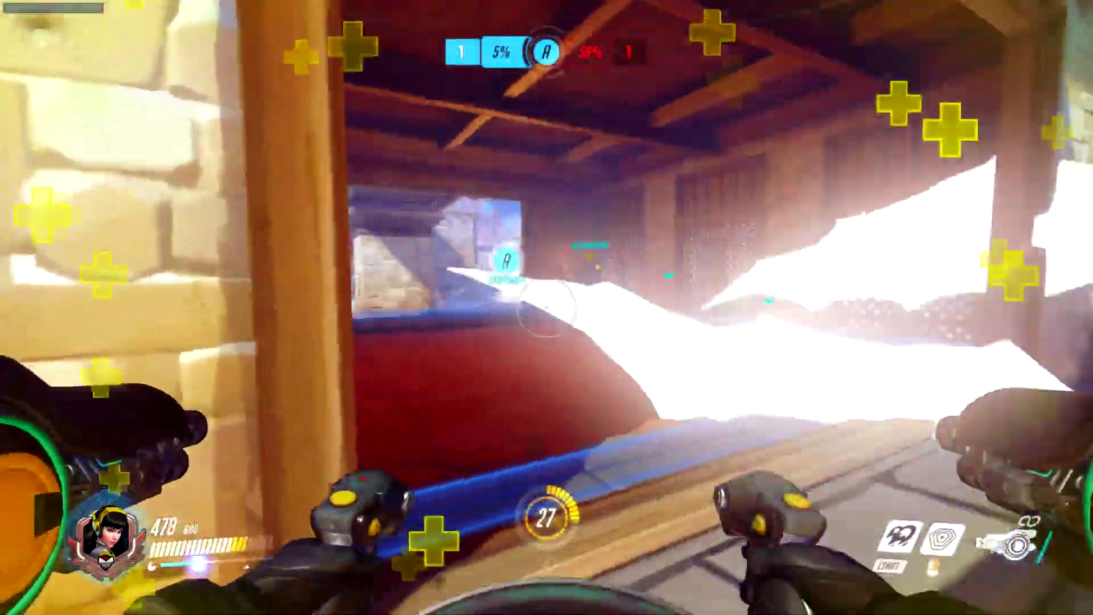